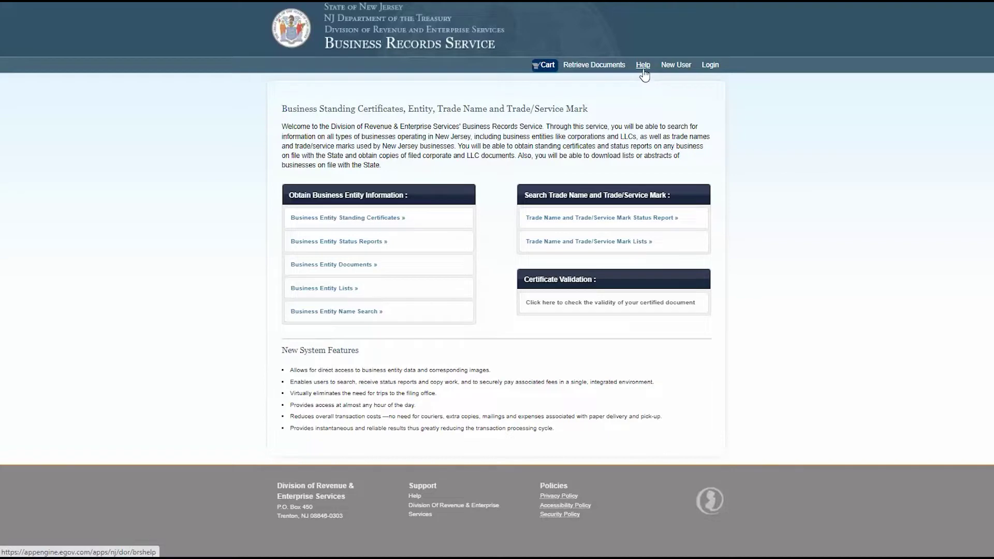
Show the help for the reason 'what kind of information can I order?' about business and status information.
left_click(642, 70)
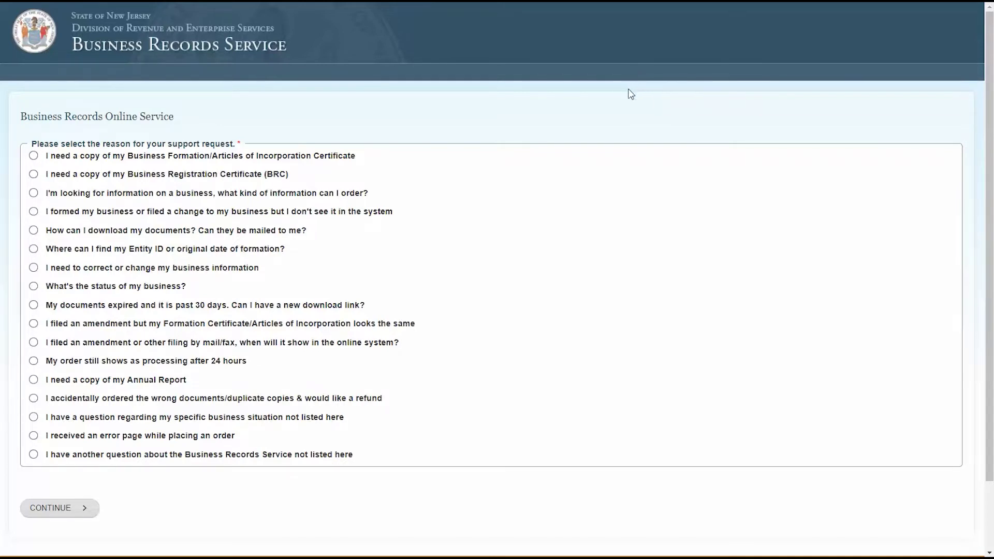
left_click(324, 199)
left_click(71, 518)
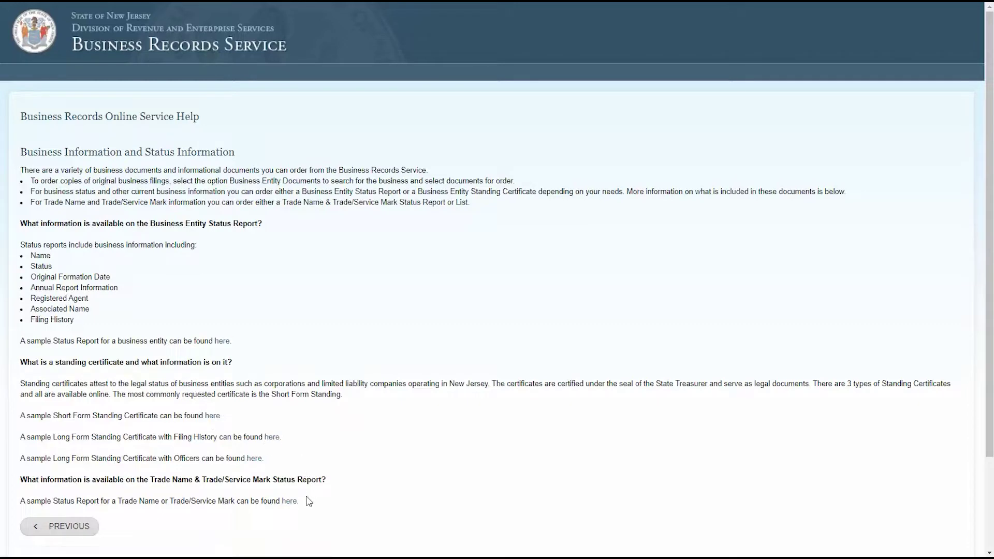
View the expired-documents help, then return to the list of support reasons.
left_click(70, 532)
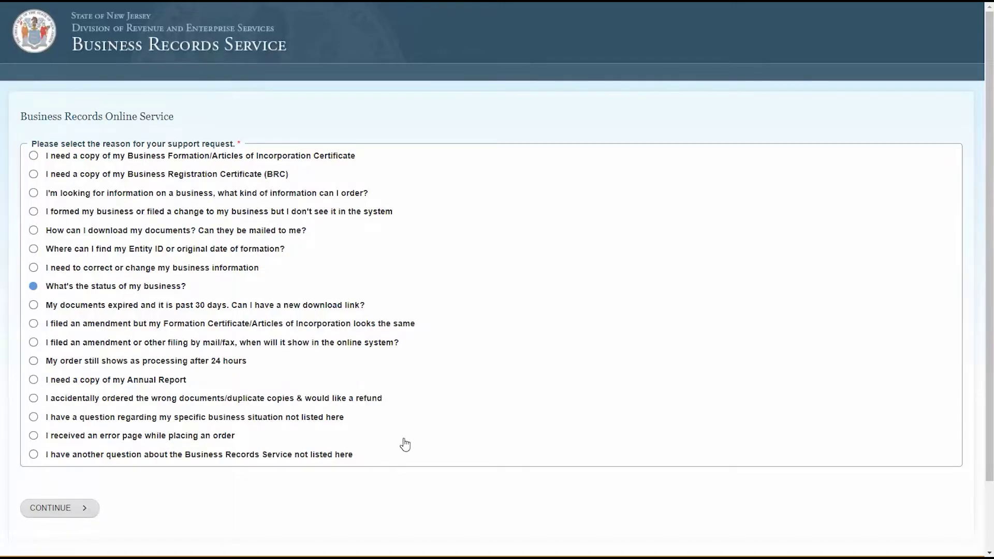
left_click(202, 307)
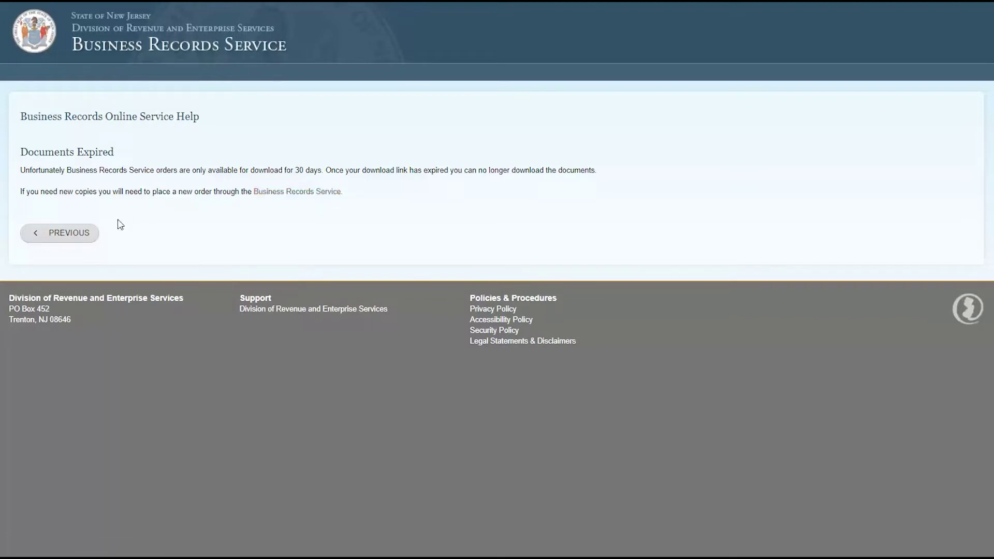
left_click(83, 243)
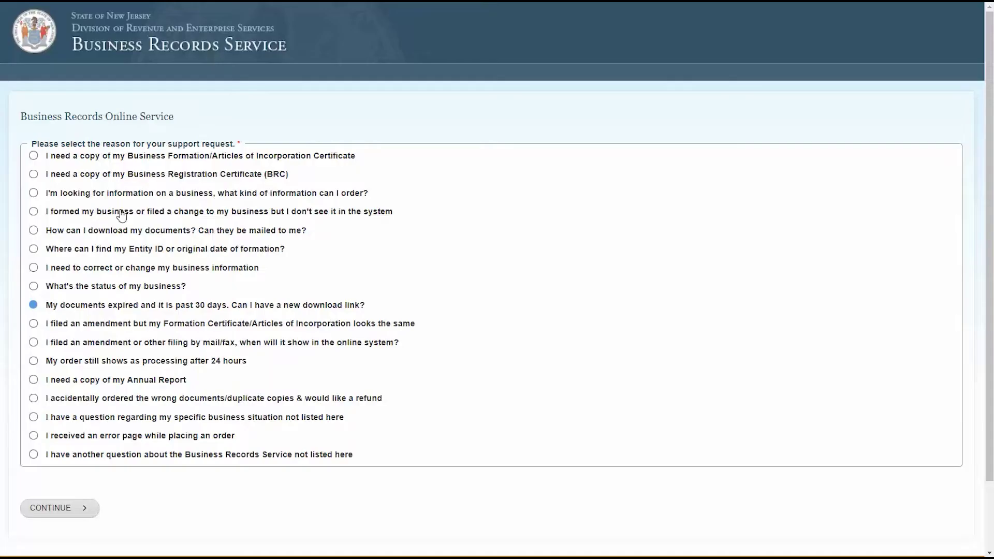
left_click(33, 454)
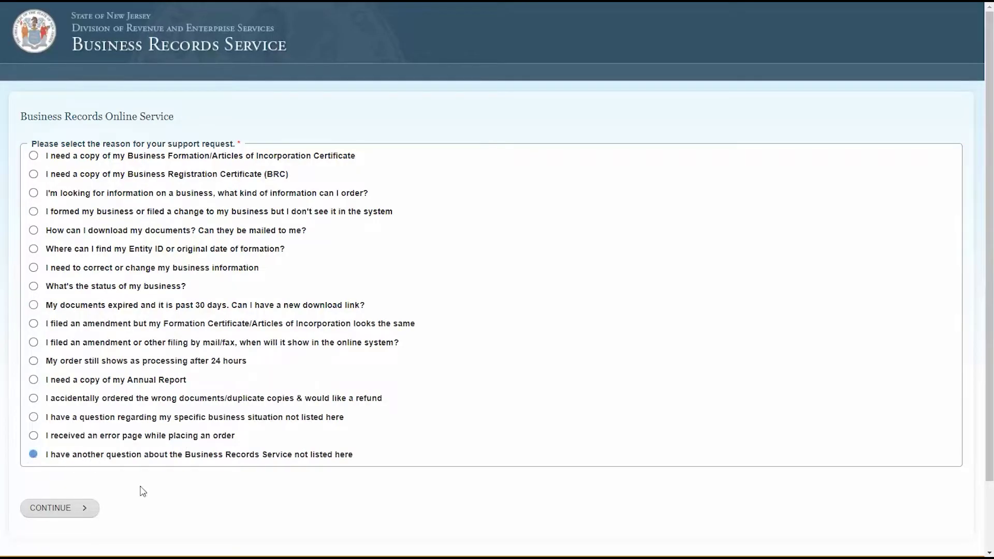
left_click(97, 510)
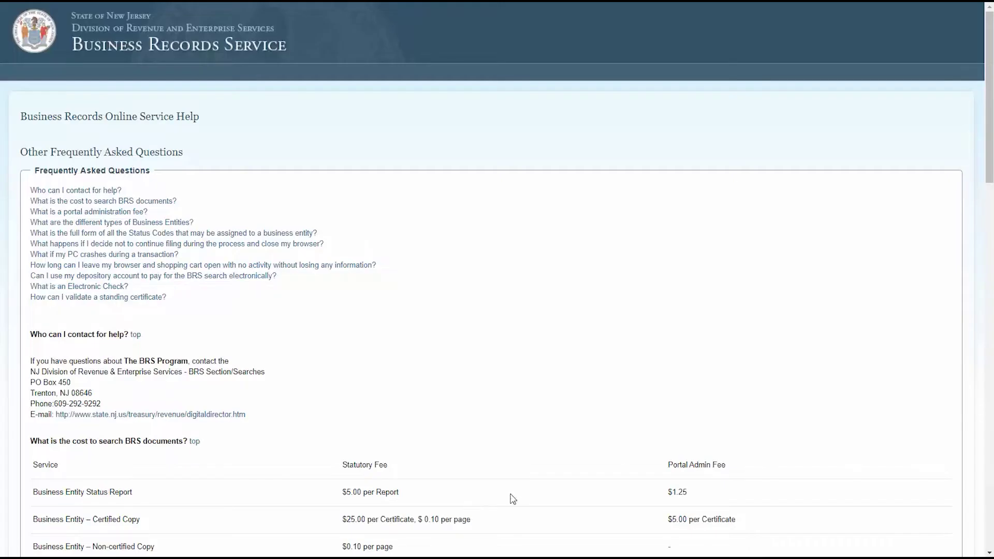
scroll(746, 394, "down", 2)
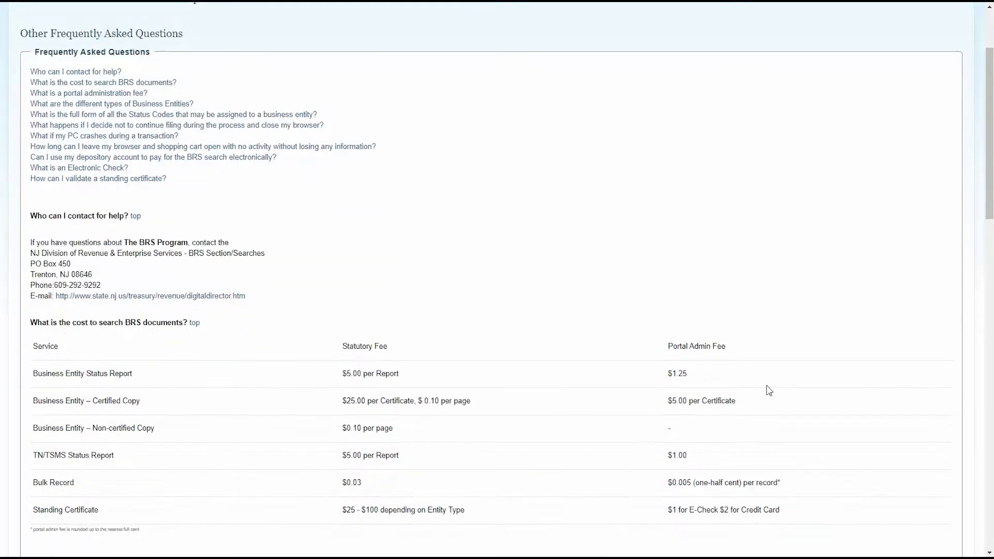
scroll(787, 389, "down", 1)
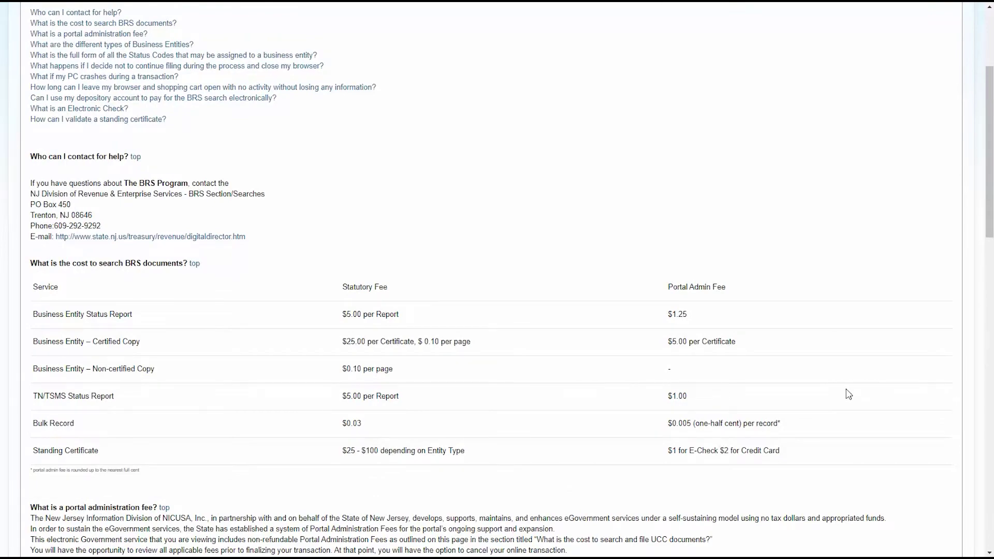
scroll(851, 394, "down", 6)
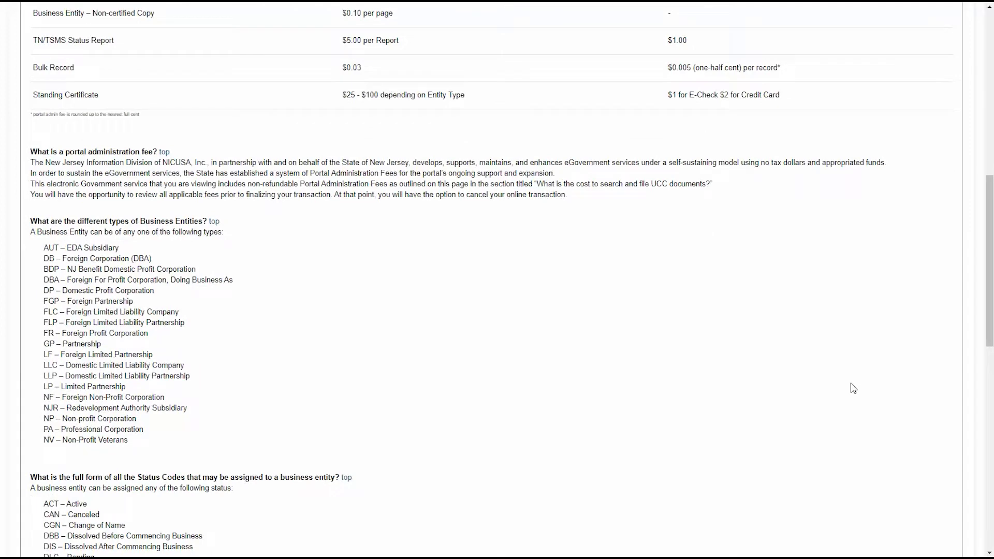
scroll(854, 387, "down", 6)
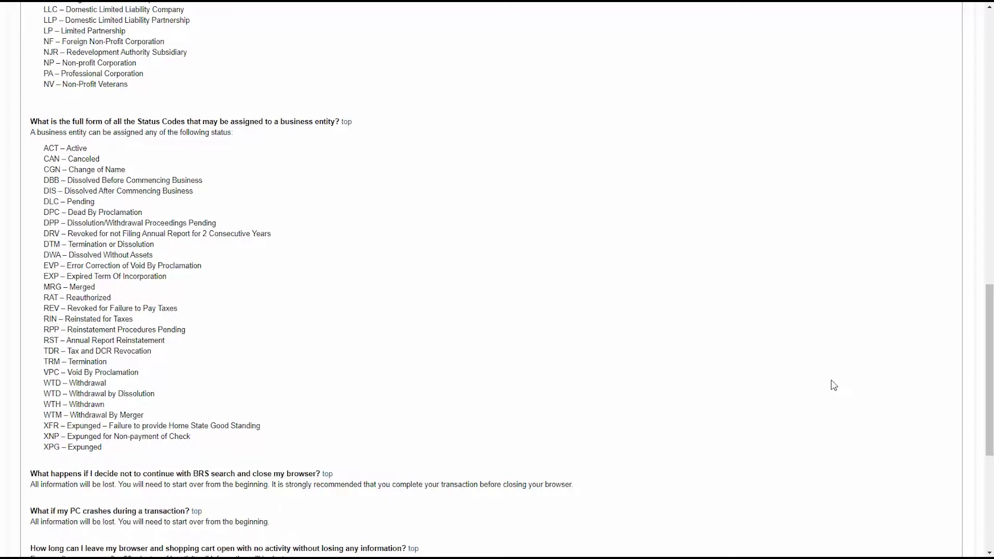
scroll(826, 385, "down", 1)
scroll(826, 384, "down", 2)
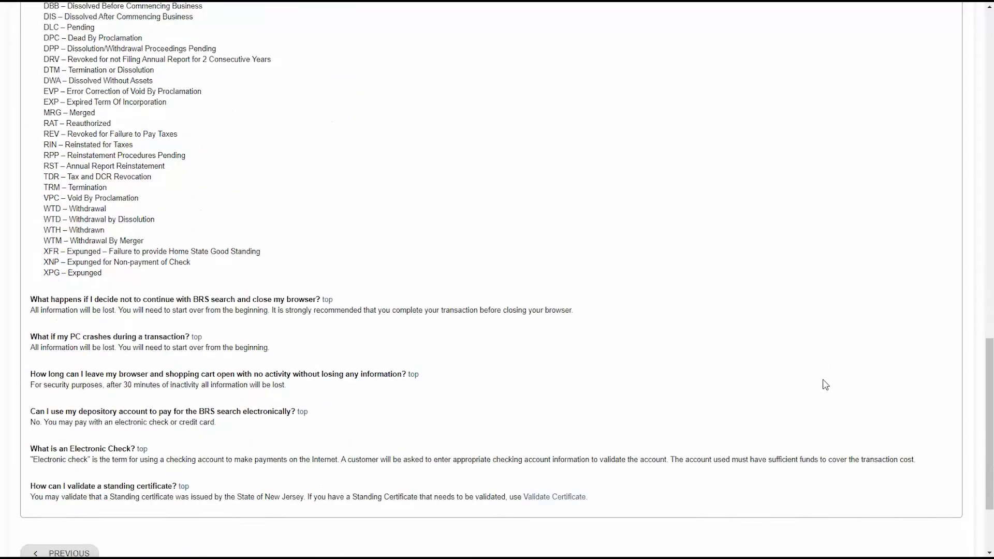
left_click(76, 542)
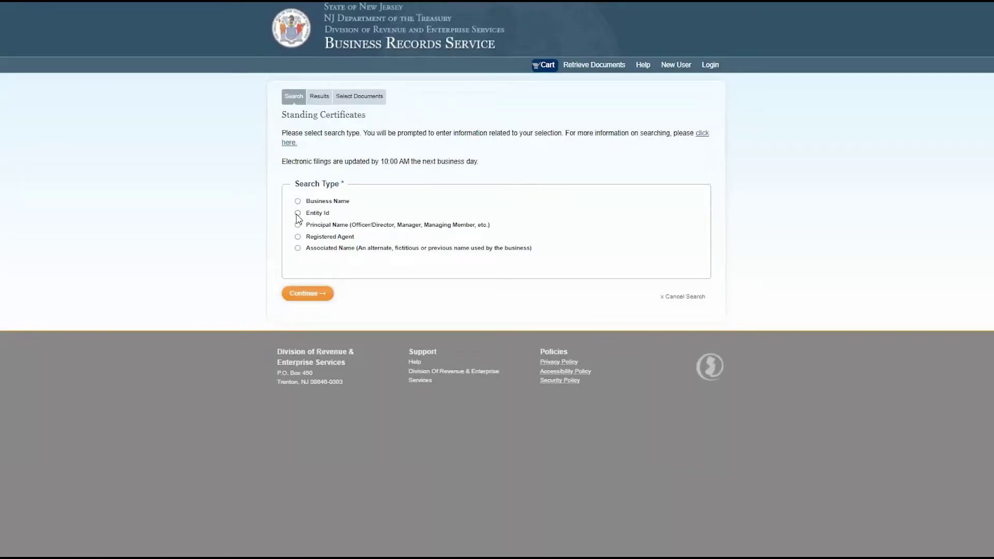
Run a Business Name search for 'Life' among standing certificates.
left_click(298, 202)
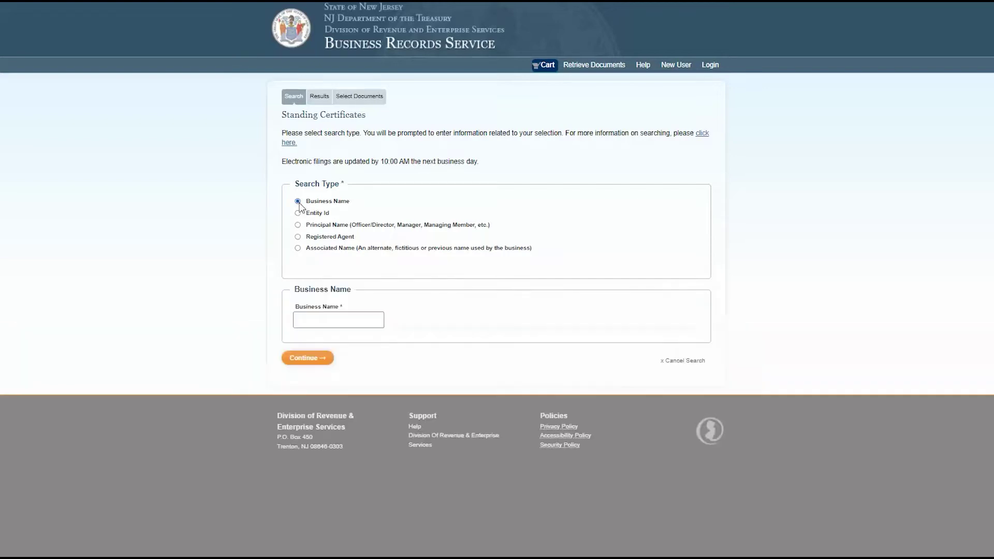
left_click(350, 320)
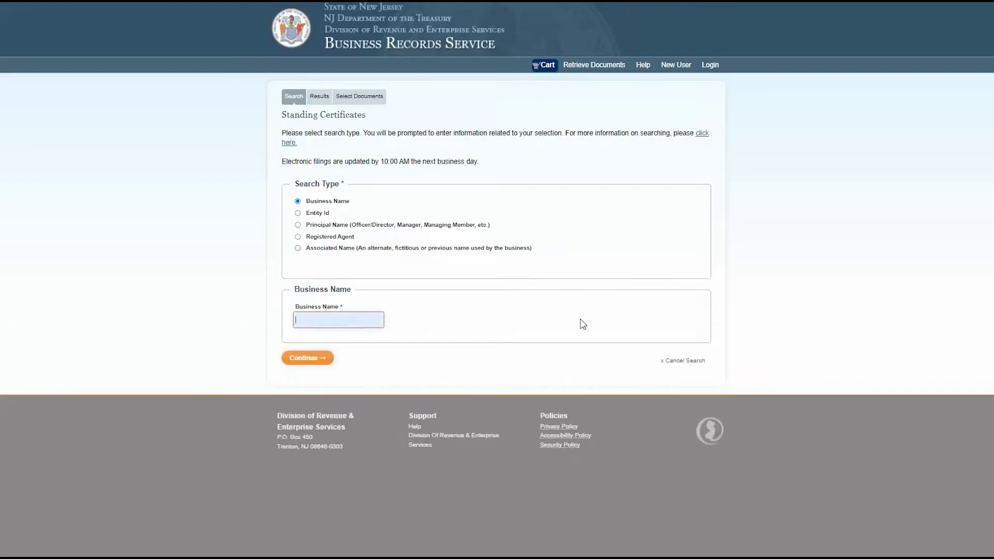
type("Life")
key("Return")
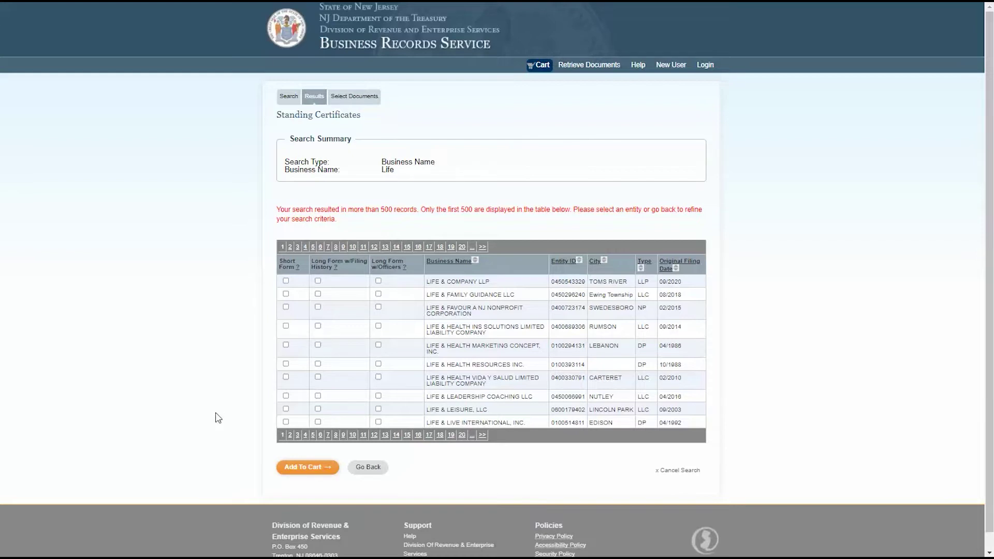
Add Short Form and Long Form w/Officers certificates for LIFE & LEISURE, LLC to the cart ($250.00).
left_click(287, 409)
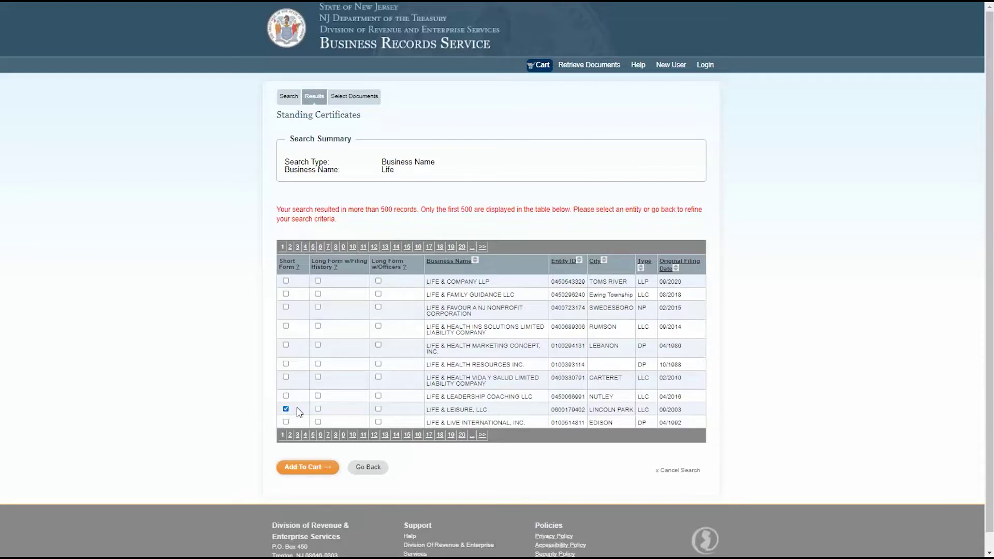
left_click(379, 410)
left_click(310, 475)
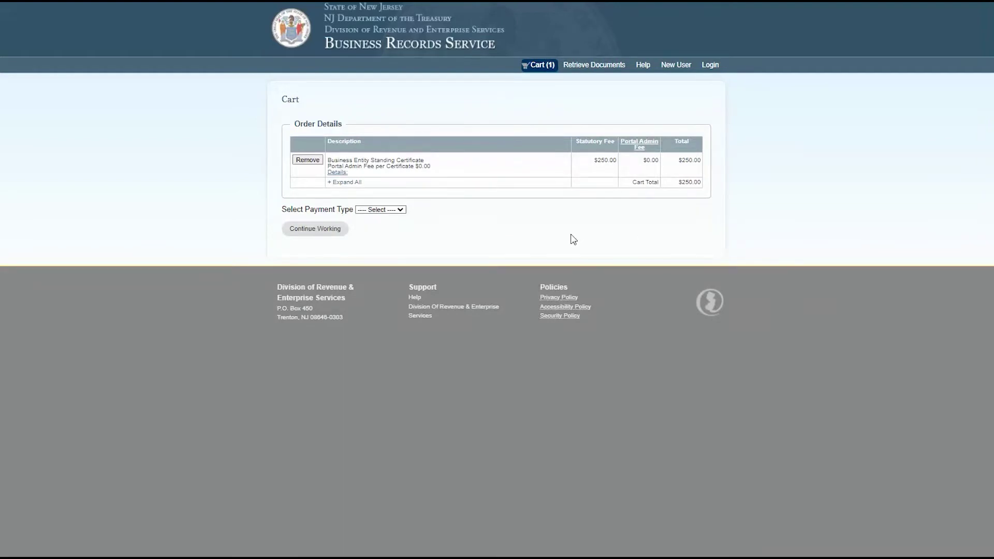
left_click(401, 211)
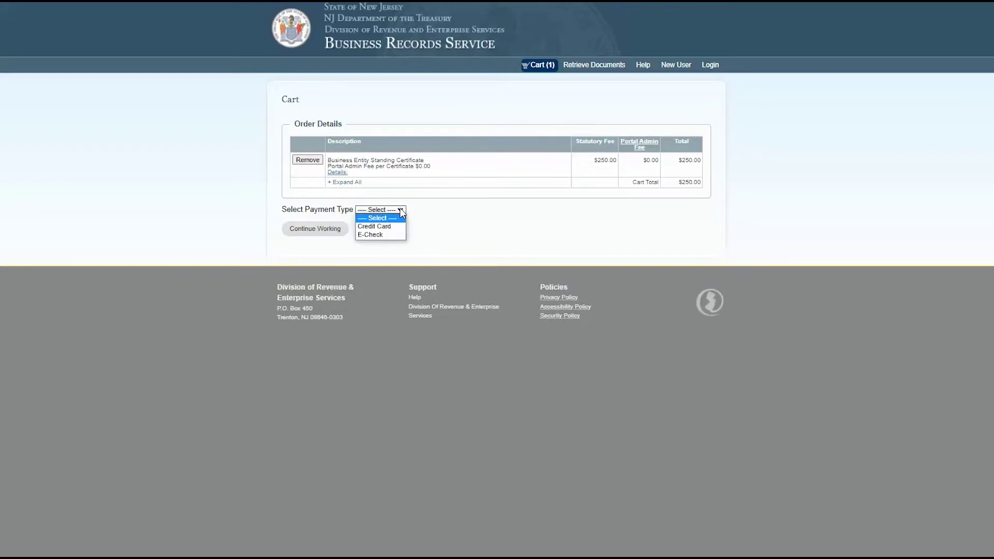
left_click(401, 211)
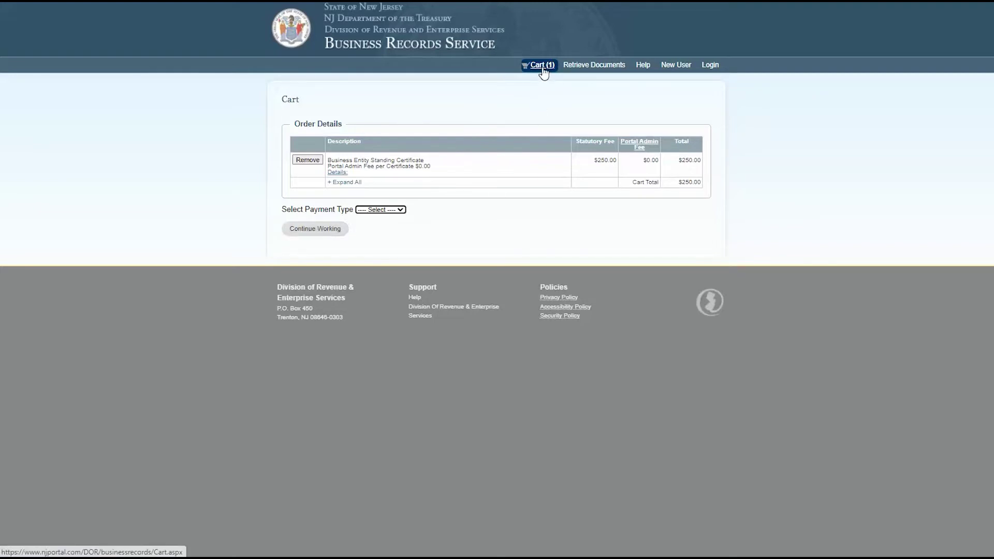
Search Business Entity Status Reports by Business Name for 'life'.
left_click(321, 232)
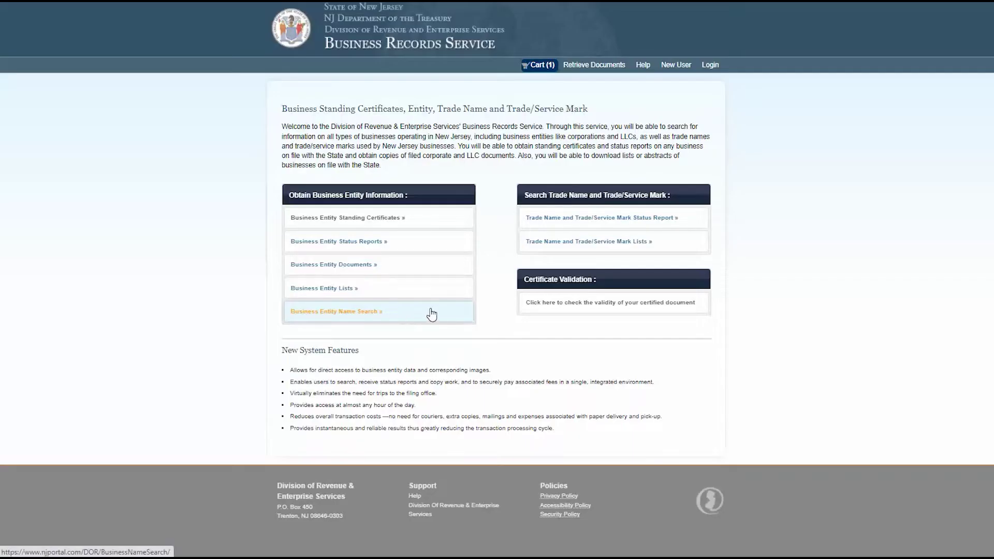
left_click(398, 252)
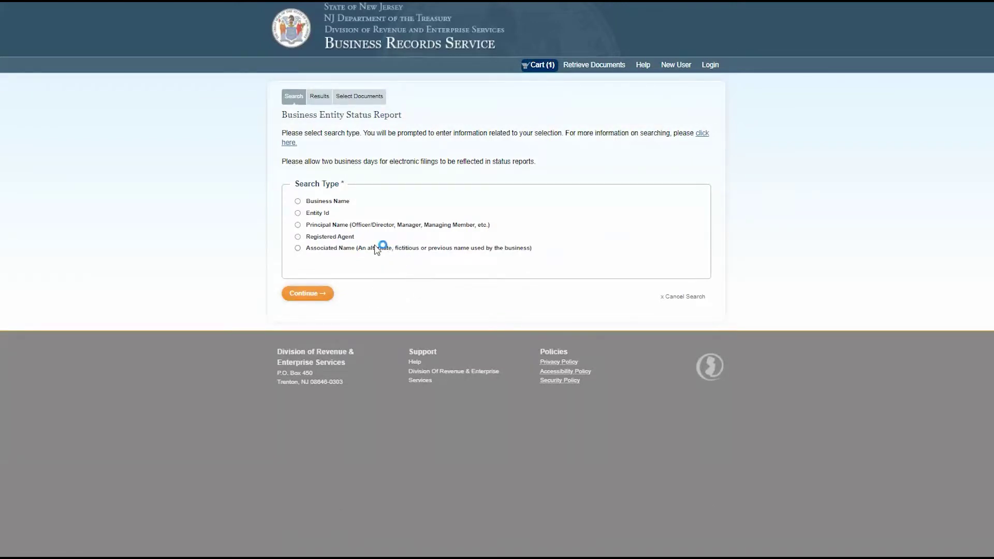
left_click(298, 202)
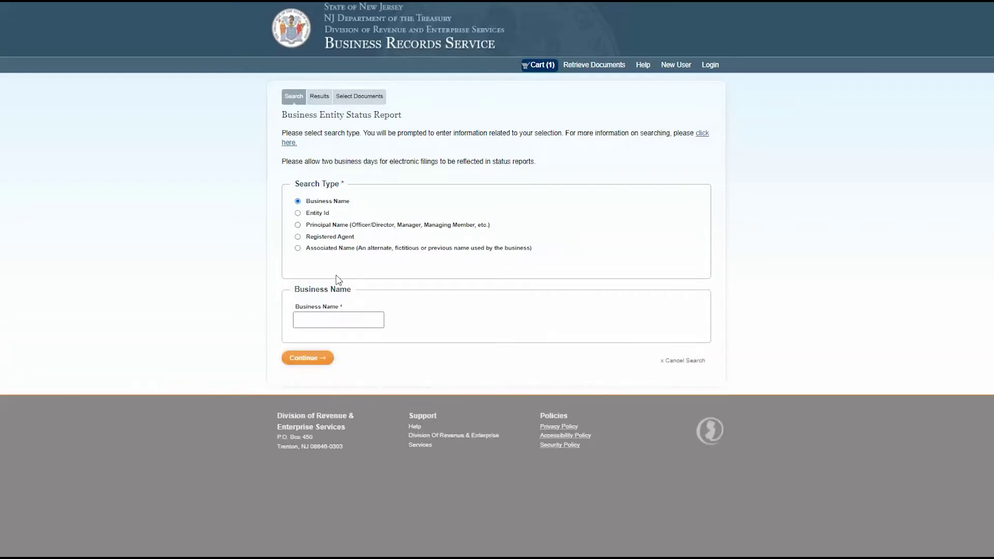
left_click(344, 314)
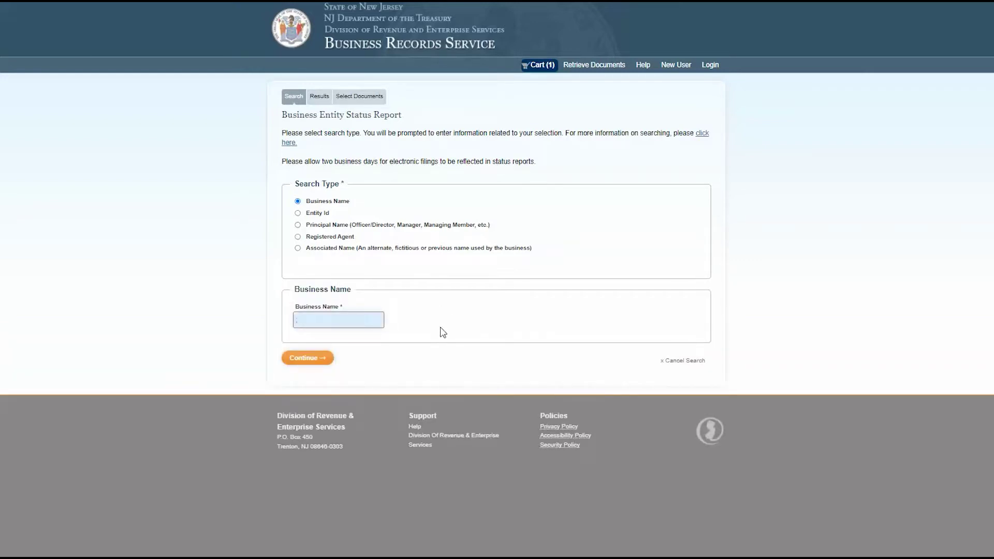
type("life")
key("Return")
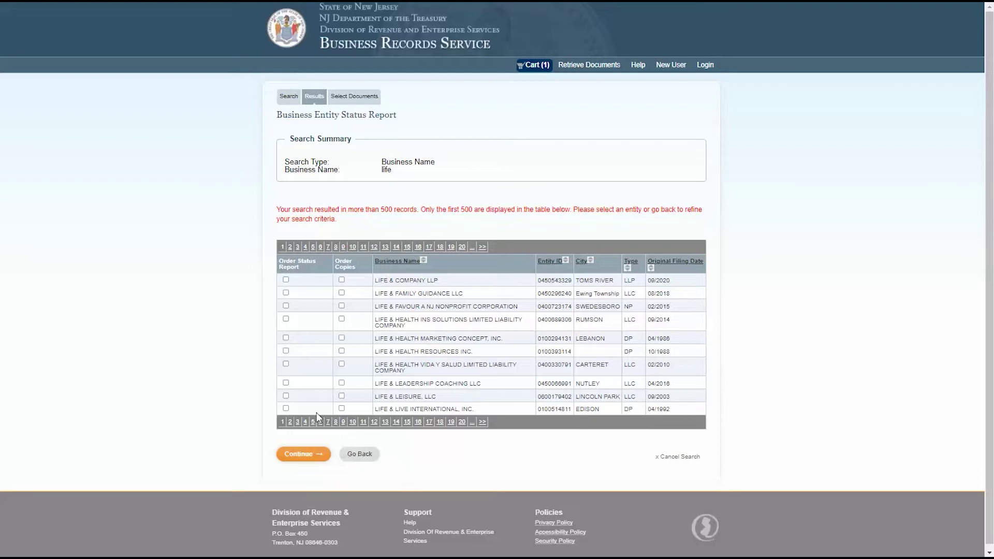
Select the status report and copies for LIFE & LEISURE, LLC and continue to its documents.
left_click(285, 396)
left_click(341, 396)
left_click(317, 455)
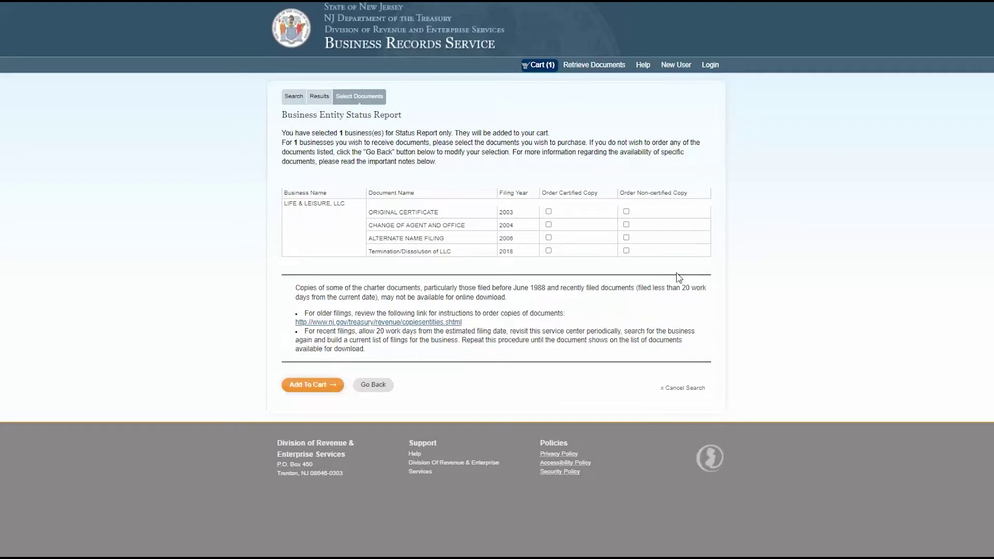
Add the status report to the cart ($256.25) and search Business Entity Documents by name for 'life'.
left_click(307, 386)
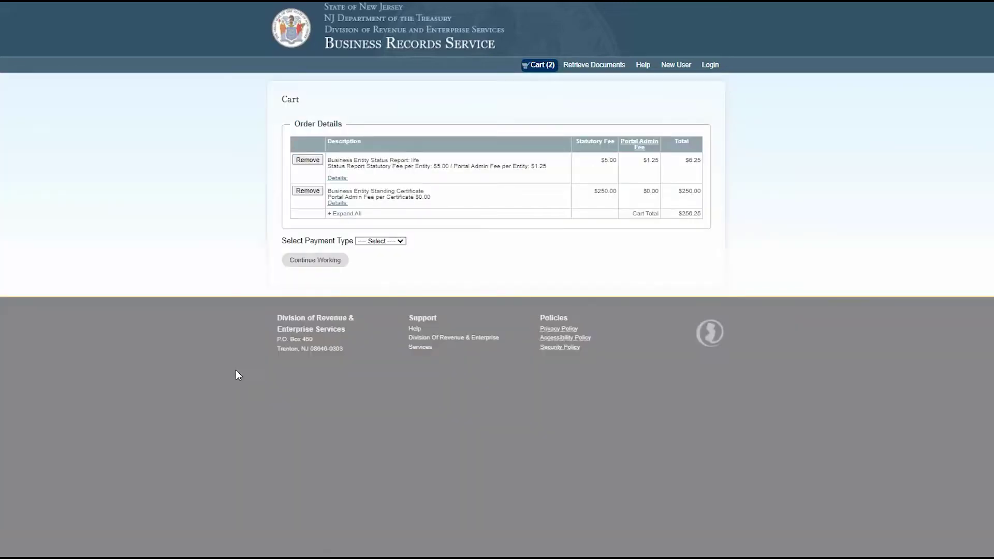
left_click(303, 264)
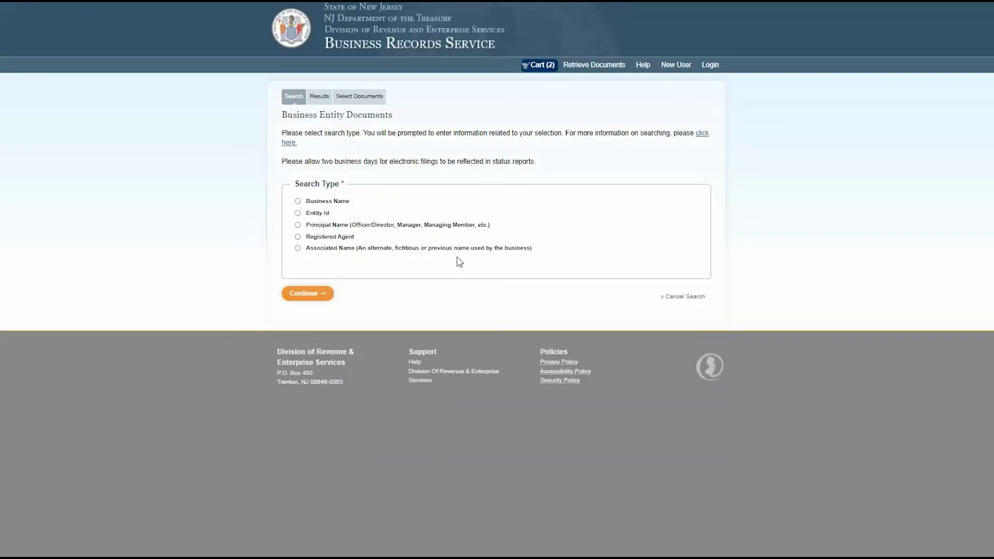
left_click(297, 202)
left_click(343, 315)
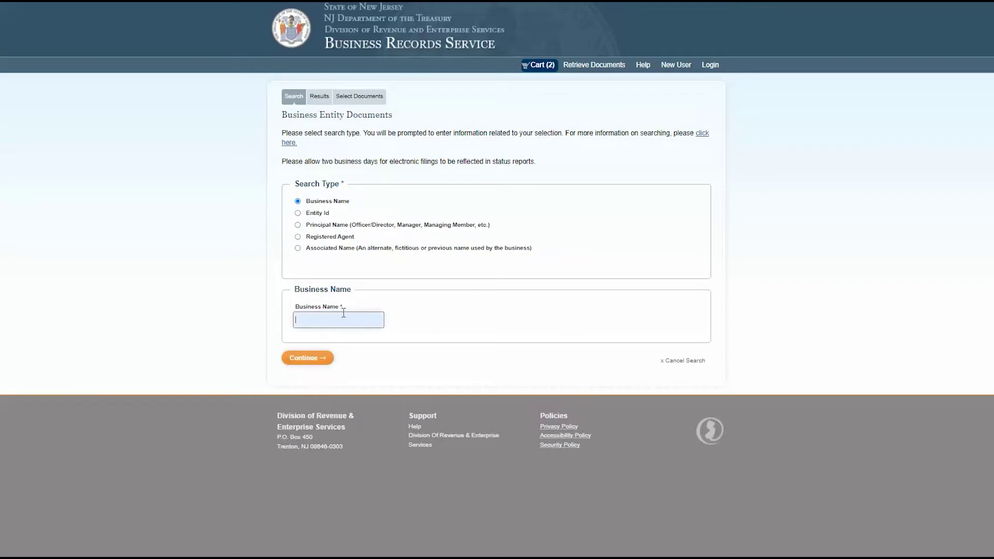
type("life")
key("Return")
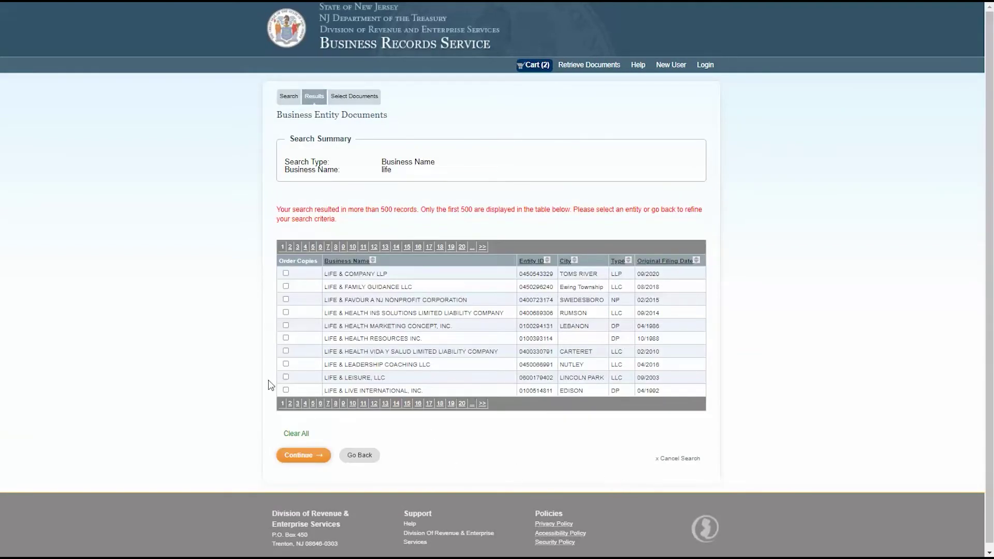
Select LIFE & LEISURE, LLC and order non-certified copies of its four filings, from Original Certificate to Termination/Dissolution.
left_click(286, 377)
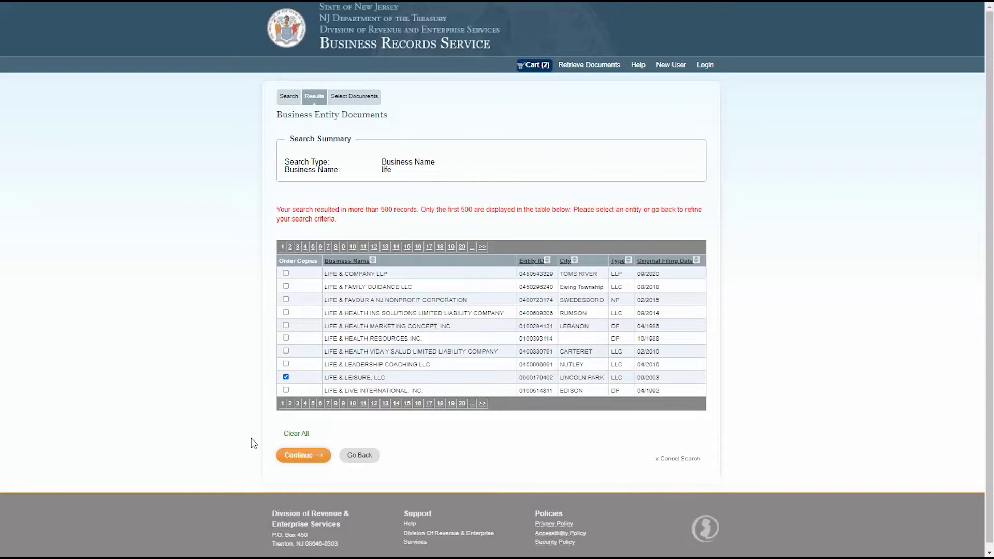
left_click(308, 459)
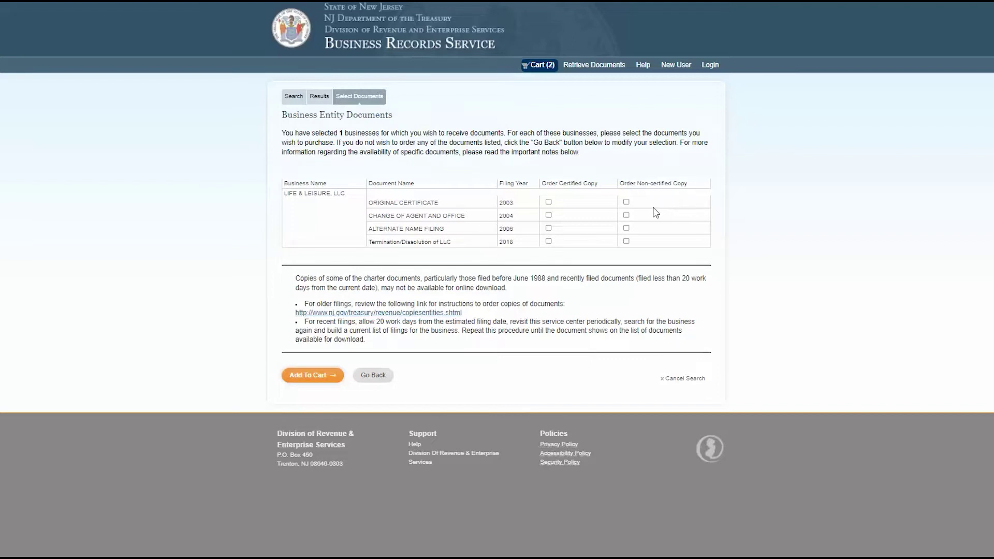
left_click(627, 202)
left_click(626, 215)
left_click(626, 228)
left_click(627, 241)
Add the selected LIFE & LEISURE documents to the cart.
left_click(318, 379)
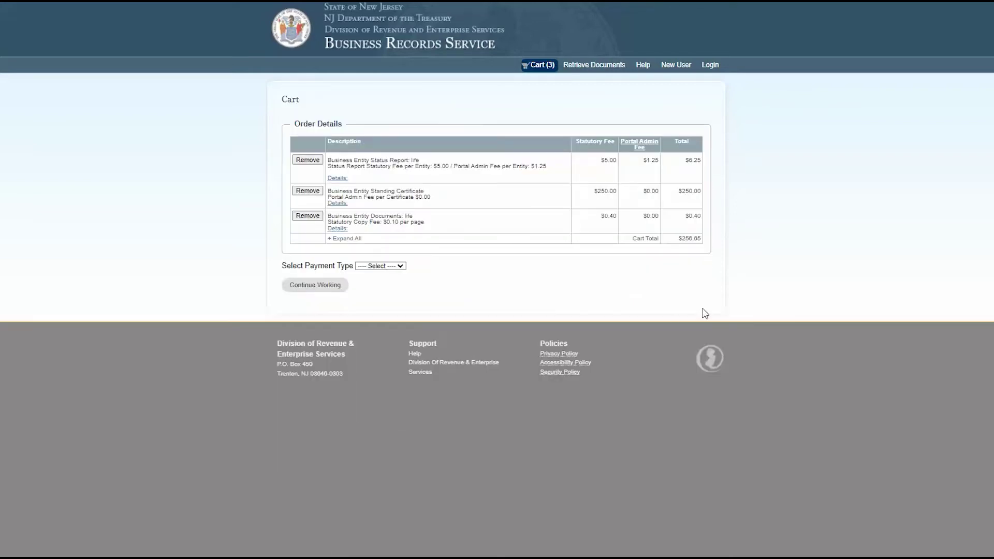
left_click(327, 288)
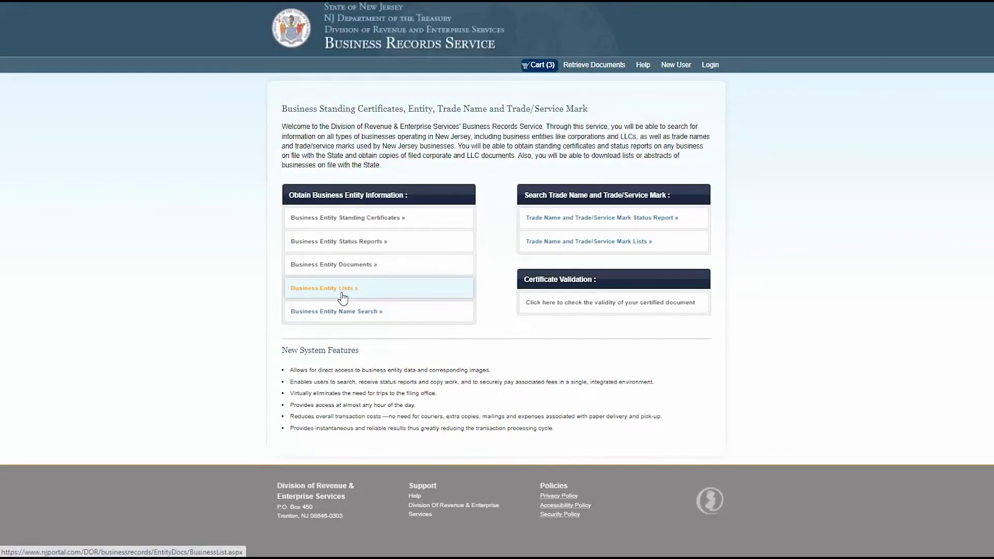
left_click(342, 298)
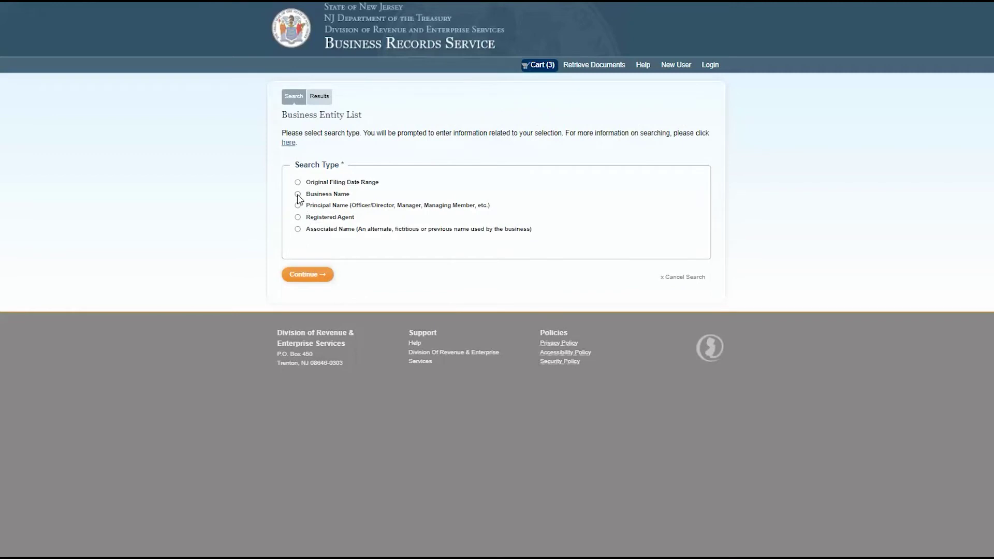
Add a Business Entity List of business names matching 'Yoga' to the cart ($7.33).
left_click(297, 194)
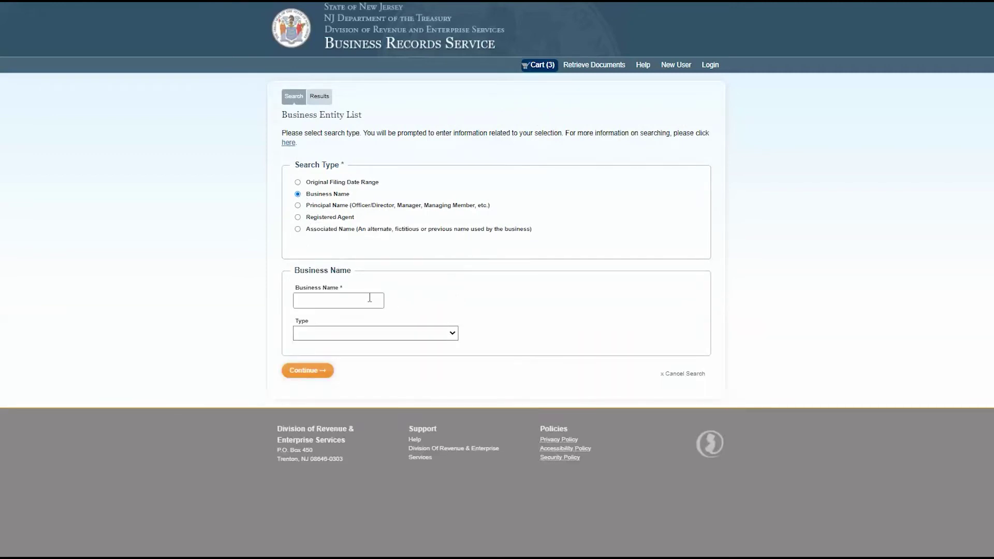
left_click(370, 299)
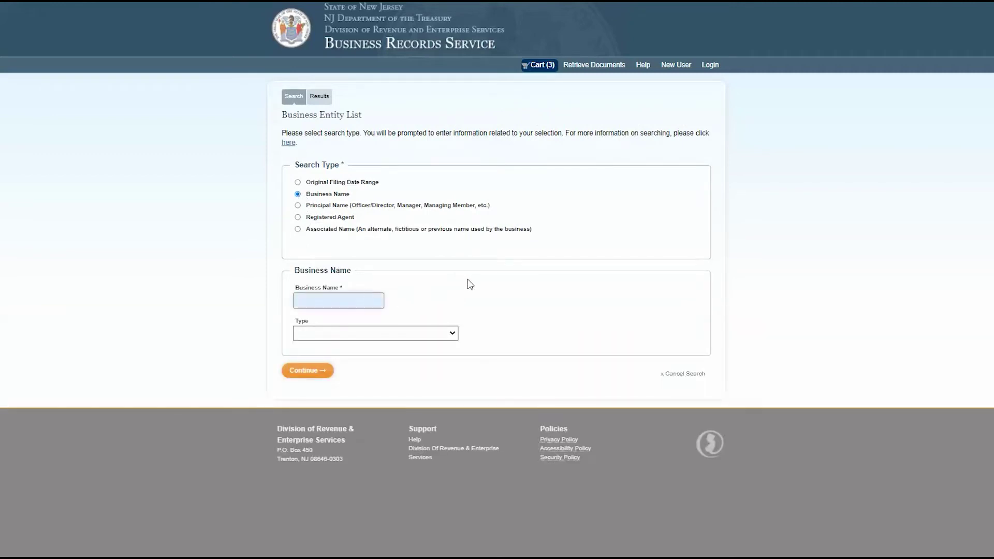
type("Yoga")
left_click(312, 371)
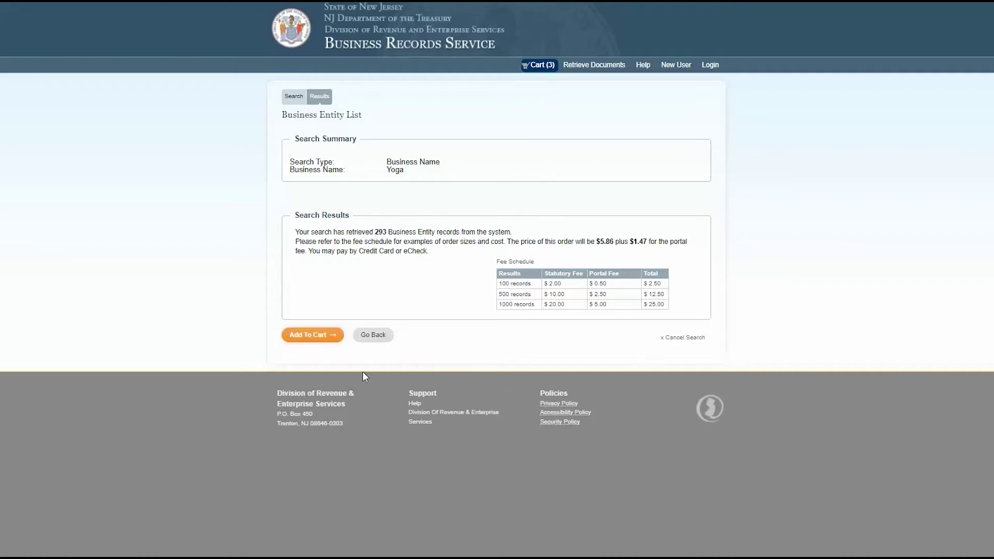
left_click(317, 341)
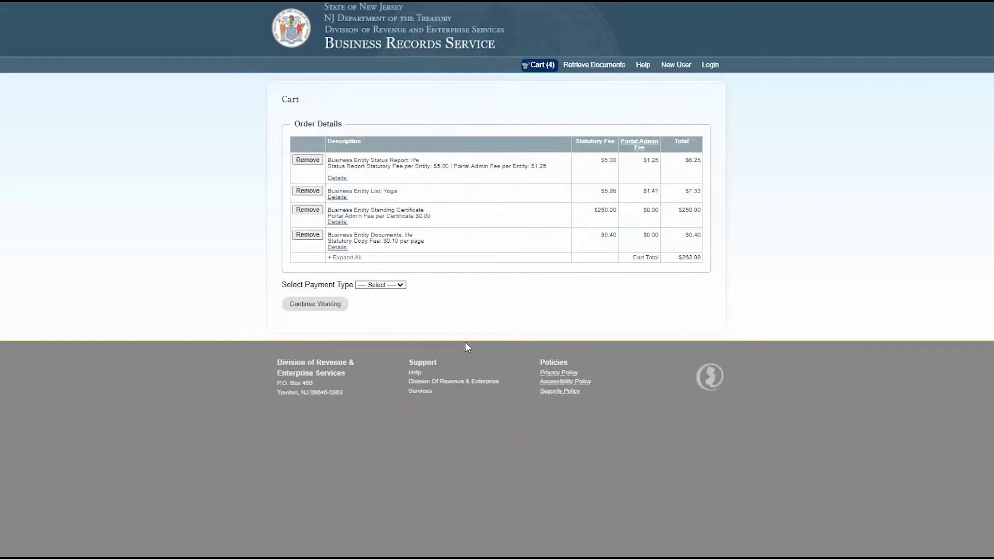
Search entity lists by original filing date 01/01/2020 to 12/31/2020 and add the $3,582.15 list to the cart.
left_click(337, 307)
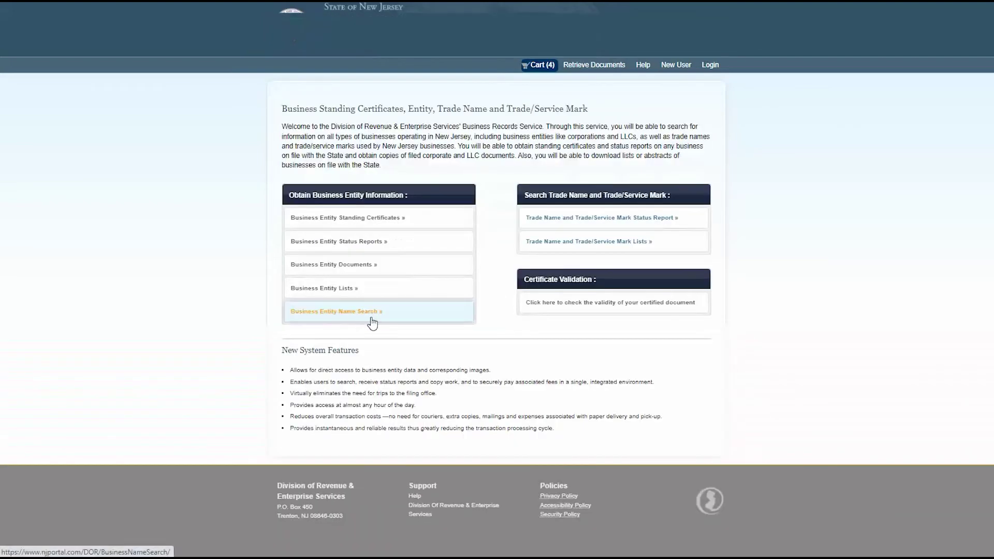
left_click(356, 293)
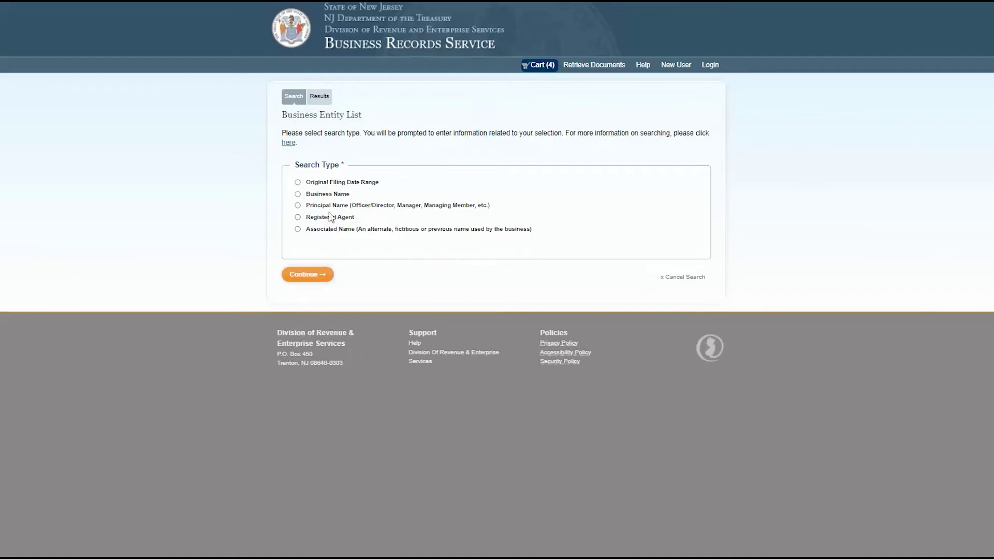
left_click(298, 183)
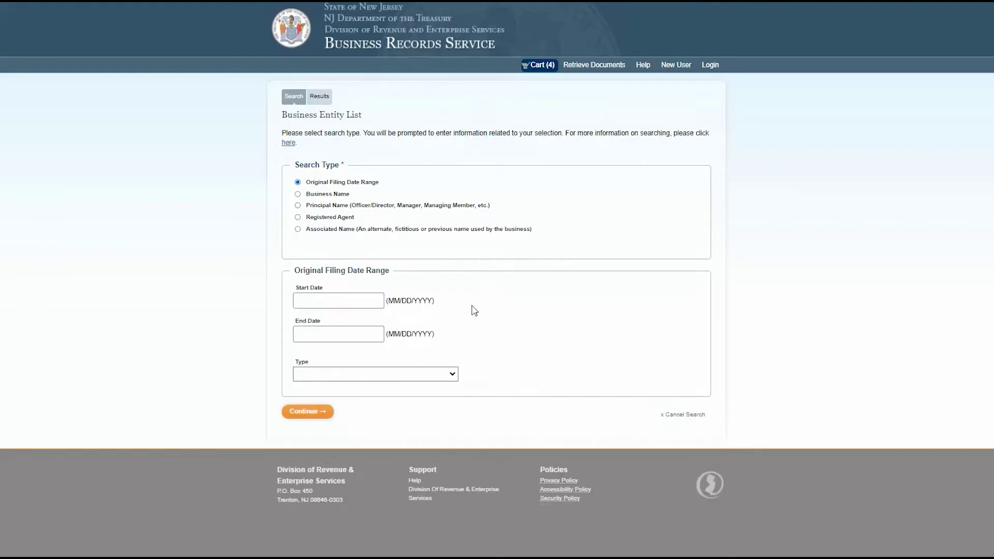
left_click(364, 304)
type("01/01/2020")
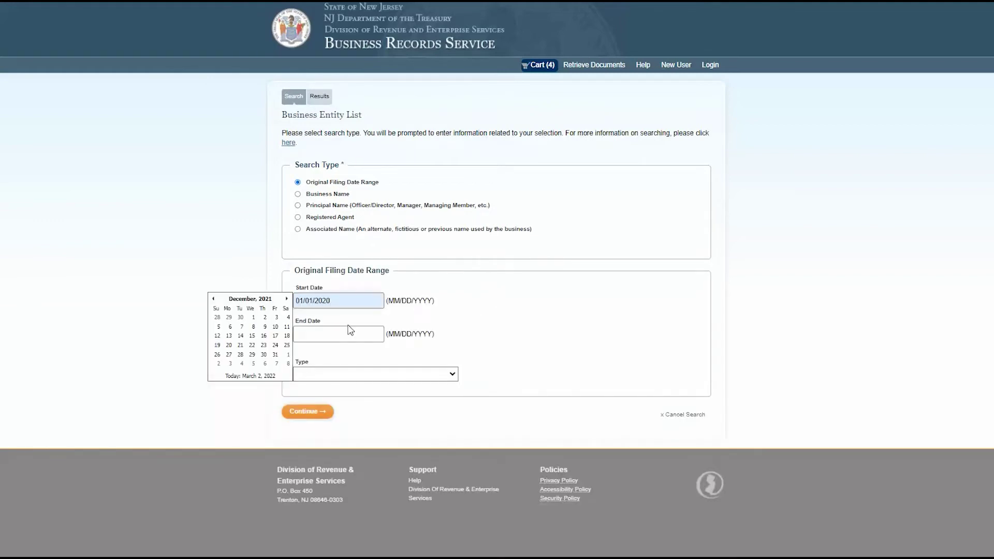
left_click(347, 335)
type("12/31/2020")
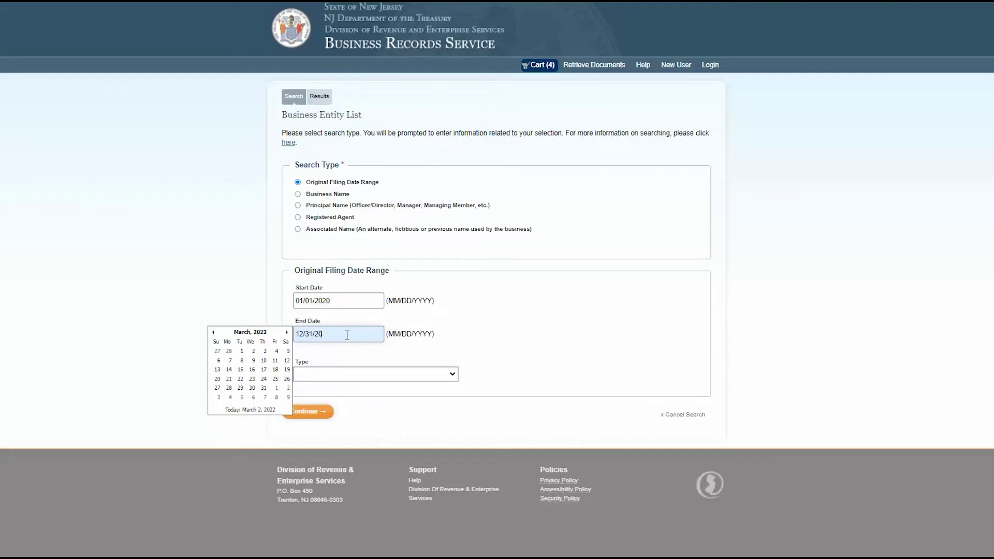
left_click(396, 422)
left_click(314, 412)
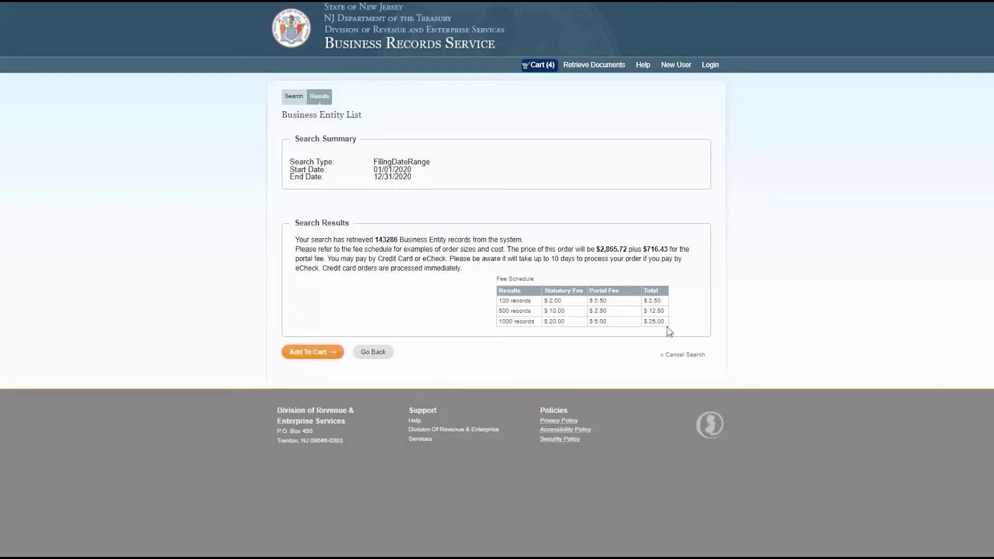
left_click(310, 358)
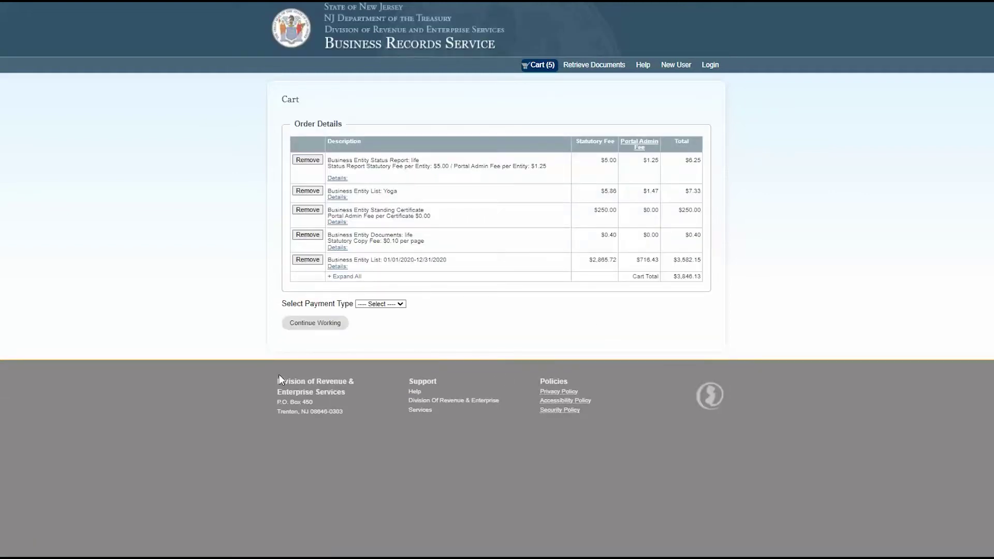
Choose Credit Card as the payment type and proceed to pay for the cart.
left_click(400, 304)
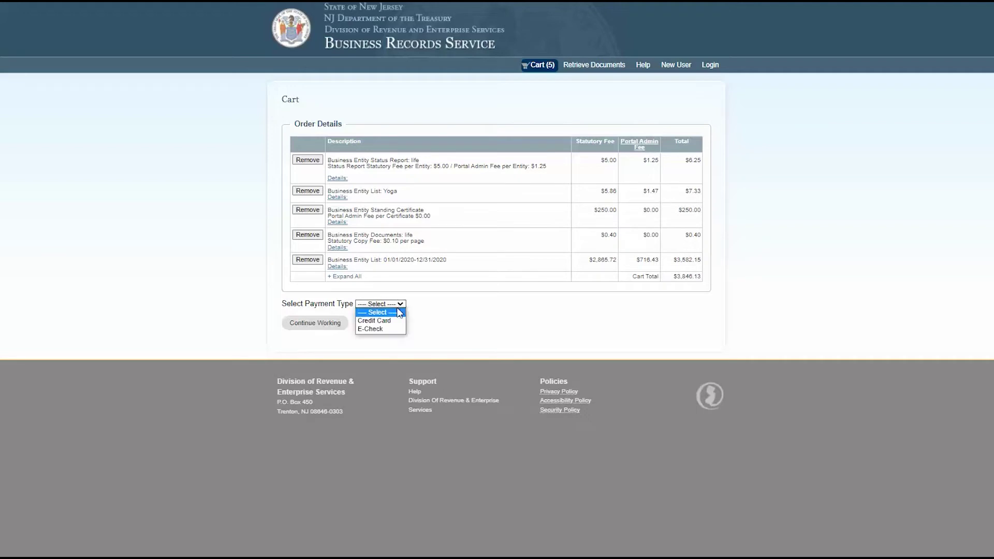
left_click(383, 320)
left_click(314, 318)
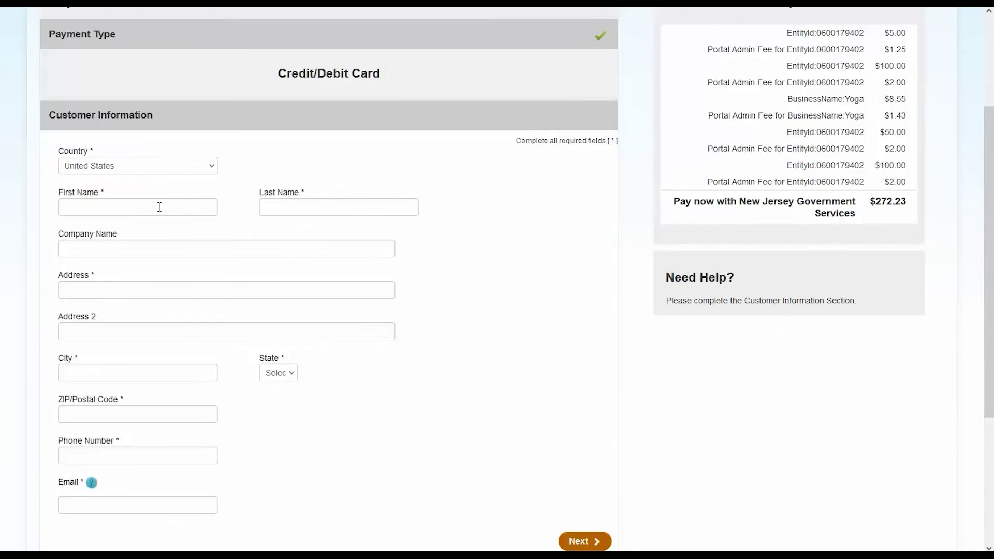
Fill in the customer's name, street address, city, NJ state, ZIP code, phone number and e-mail.
left_click(157, 206)
type("Business")
key("Tab")
type("Owner")
key("Tab")
key("Tab")
type("1 Main Street")
key("Tab")
type("Trenton")
left_click(279, 373)
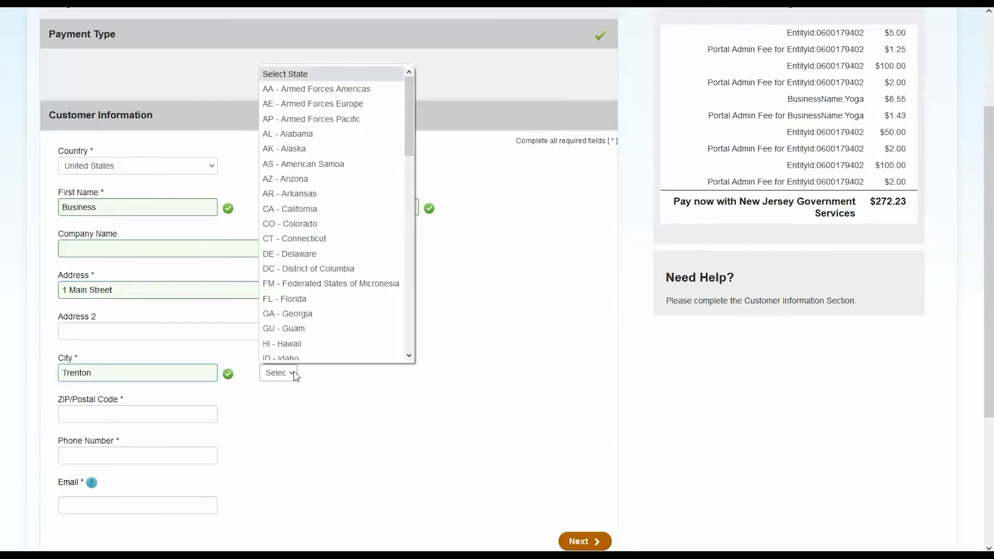
key("n")
key("Return")
key("Tab")
type("08601")
key("Tab")
type("6092222222")
Enter the card number, expiration date, security code and name on card, then continue to review.
key("Tab")
type("Bu")
key("Down")
key("Return")
key("Return")
type("4111111111111111")
left_click(120, 212)
key("Down")
key("Return")
key("Tab")
key("Down")
key("Down")
key("Down")
key("Down")
key("Down")
key("Down")
key("Return")
key("Tab")
type("121")
key("Tab")
type("b")
key("Down")
key("Return")
left_click(585, 366)
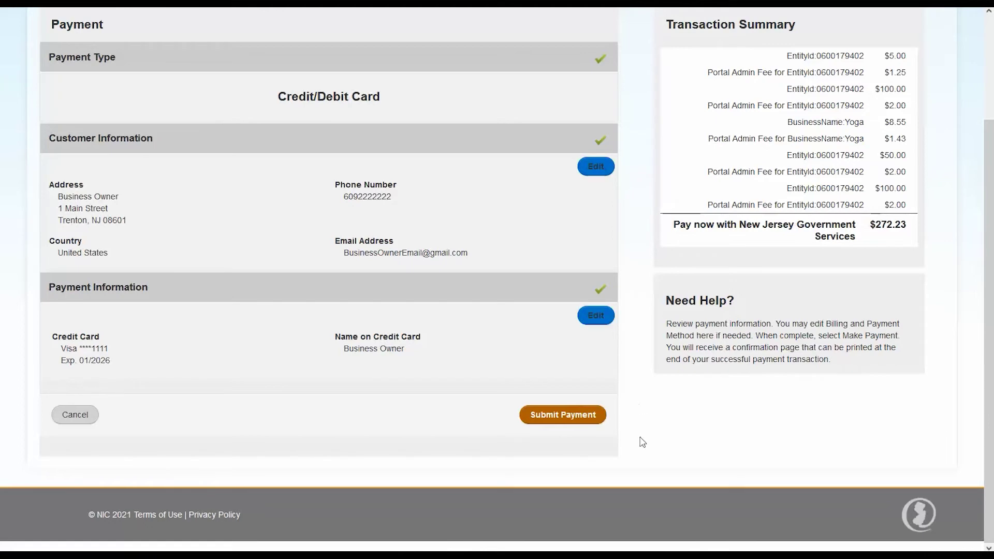
Submit the $272.23 payment, then open the Document Retrieval Center from the confirmation page.
left_click(574, 420)
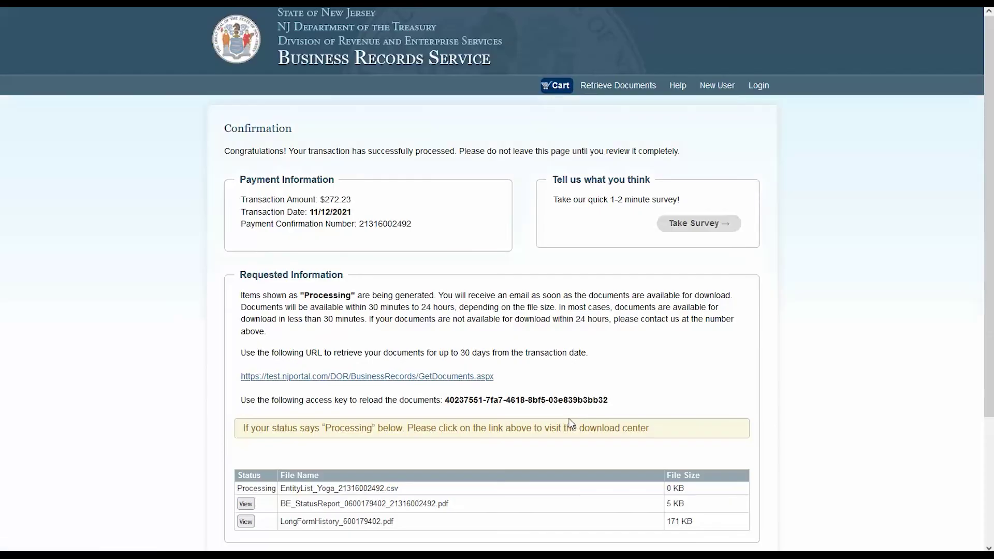
scroll(844, 402, "down", 1)
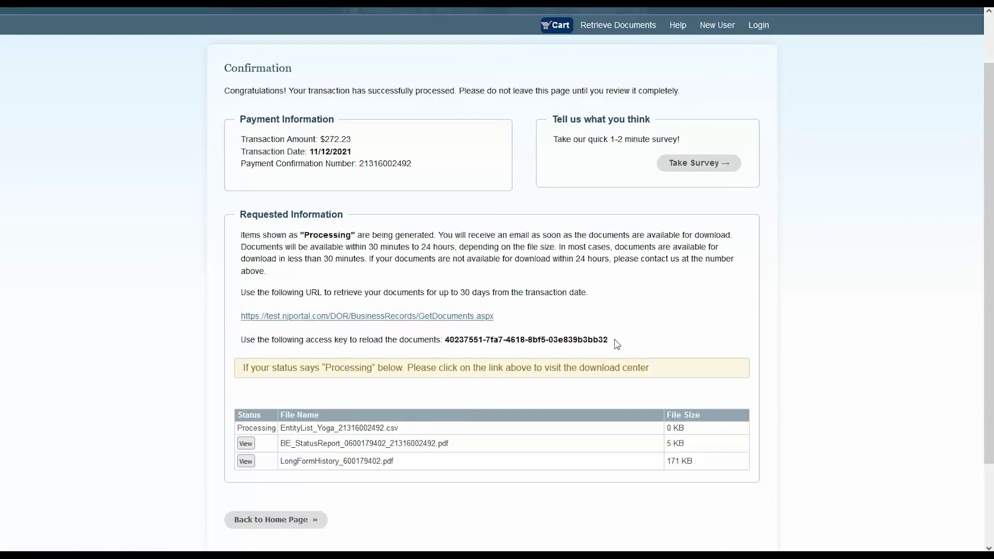
left_click(433, 316)
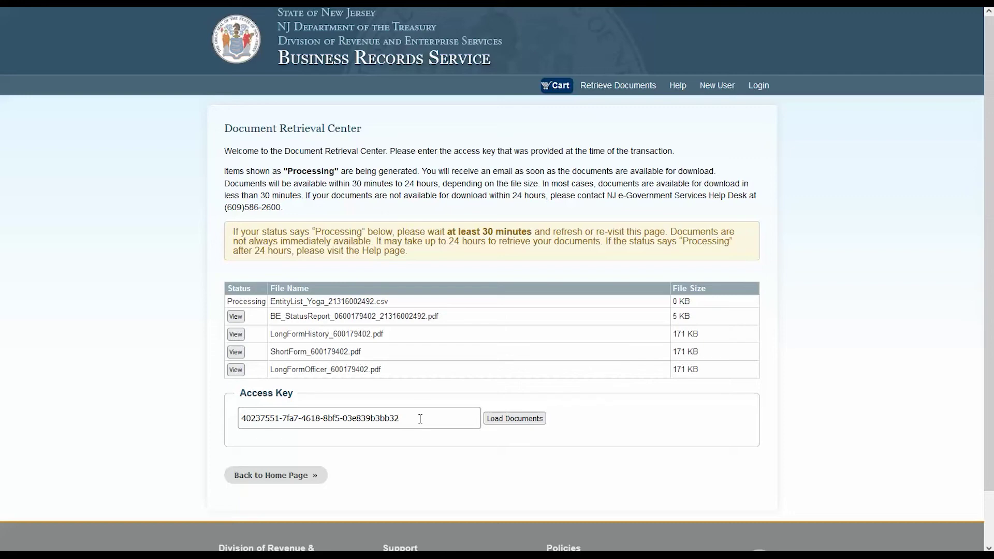
View the BE_StatusReport PDF, then save LongFormHistory_600179402.pdf as a file.
left_click(235, 316)
left_click(236, 335)
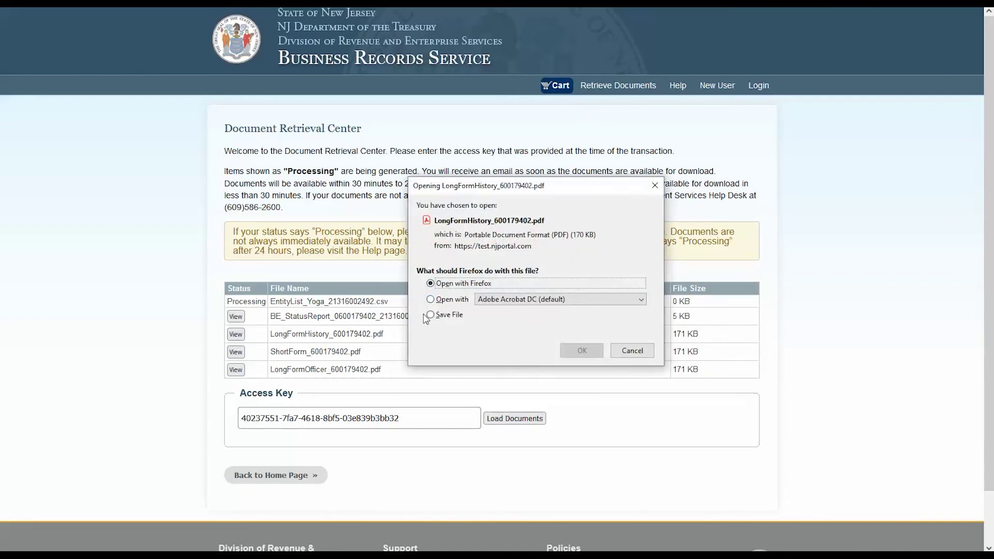
left_click(426, 315)
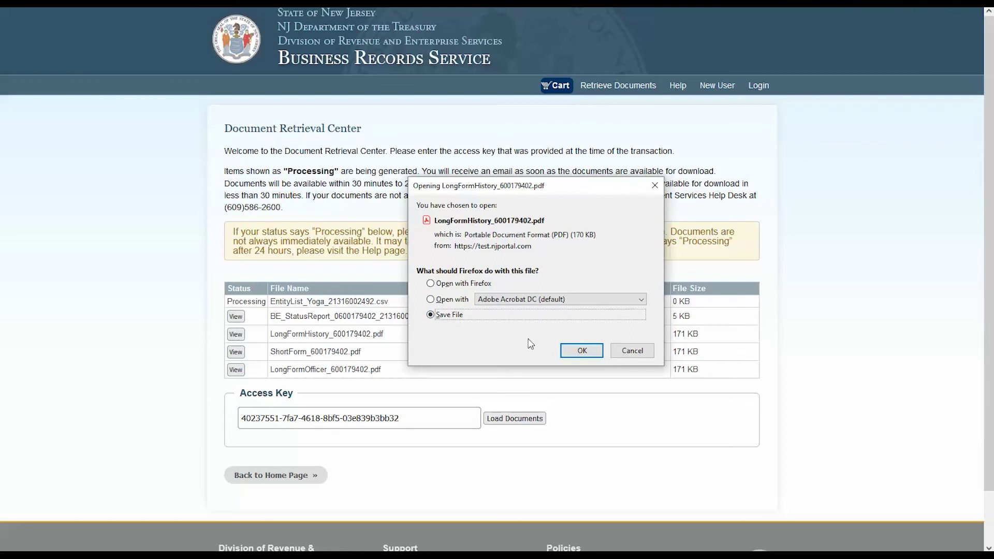
left_click(581, 353)
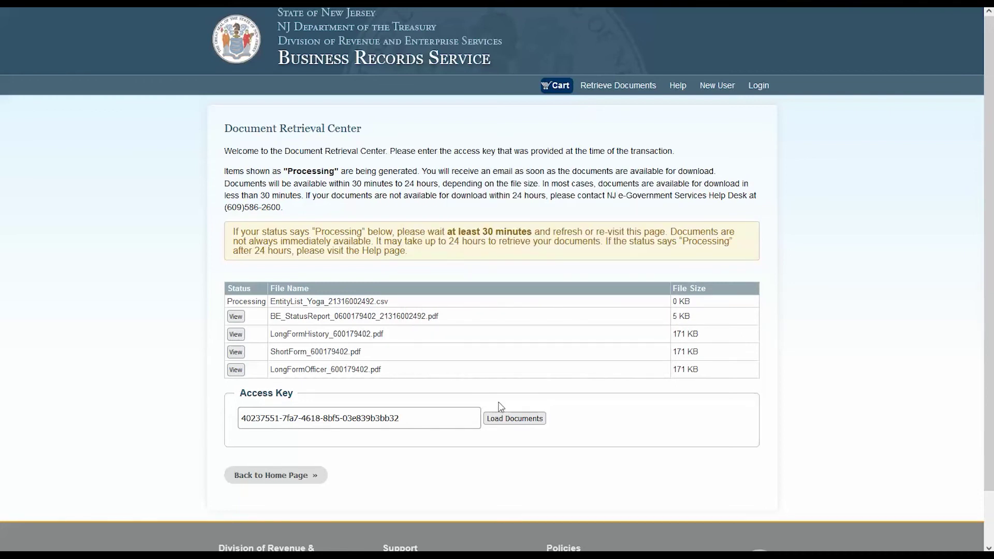